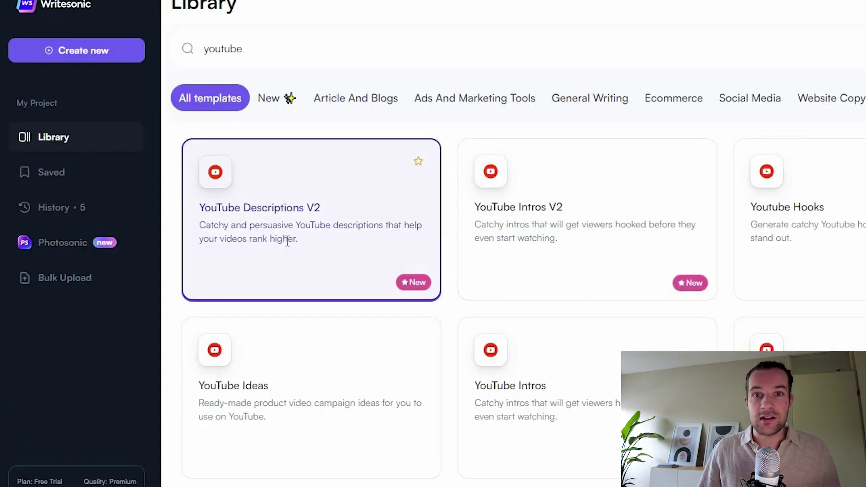
# Fill in the YouTube Descriptions V2 template with the title "Should Creatives be scared of their jobs because of ai" and keywords starting with "ai".
pyautogui.click(287, 242)
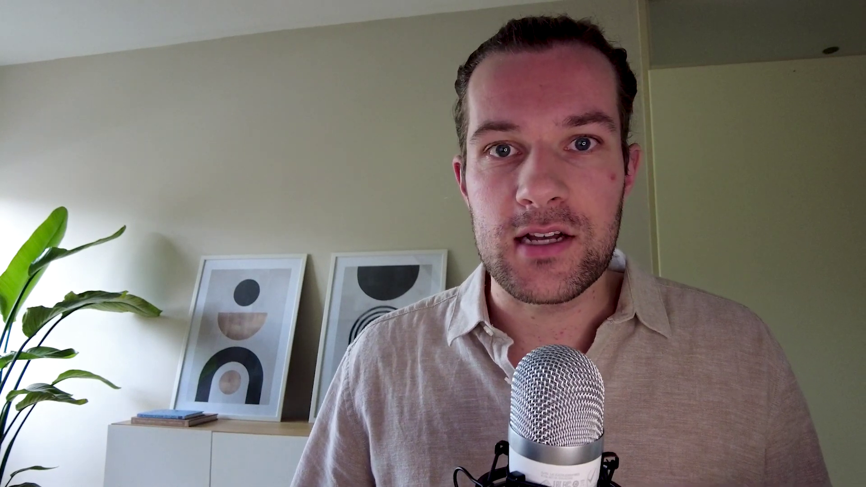
pyautogui.write('Creative')
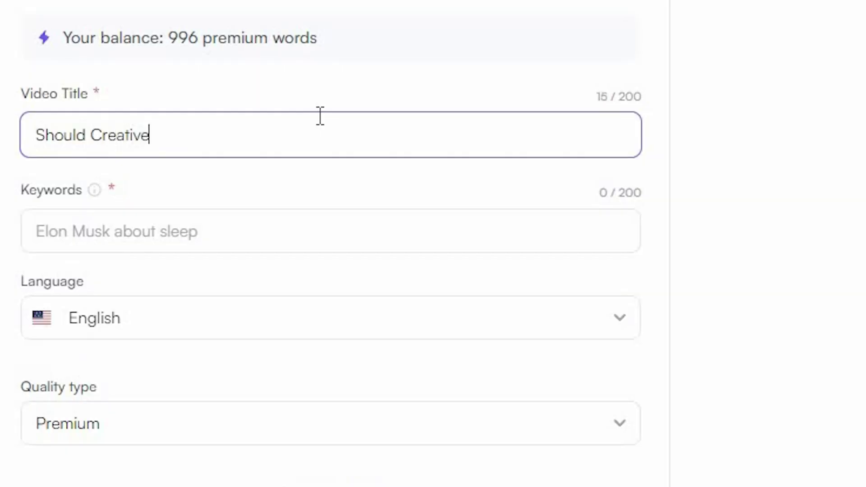
pyautogui.write('s be scared of their')
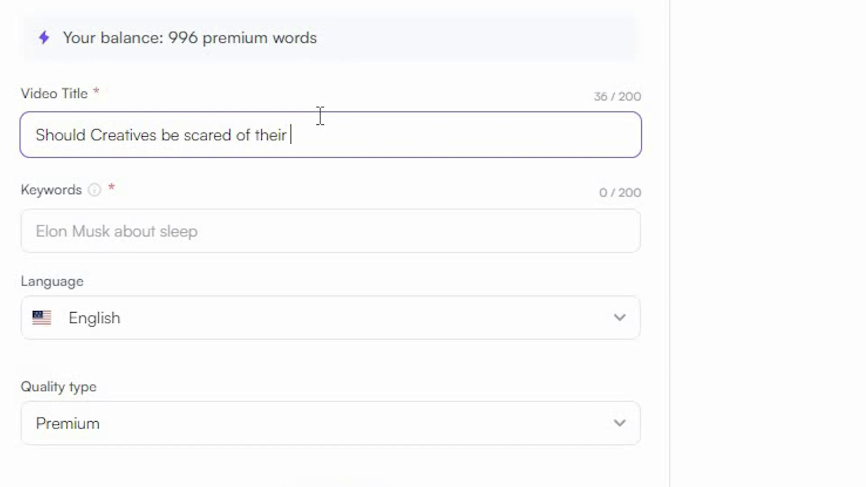
pyautogui.write(' jobs because of ai')
pyautogui.click(231, 230)
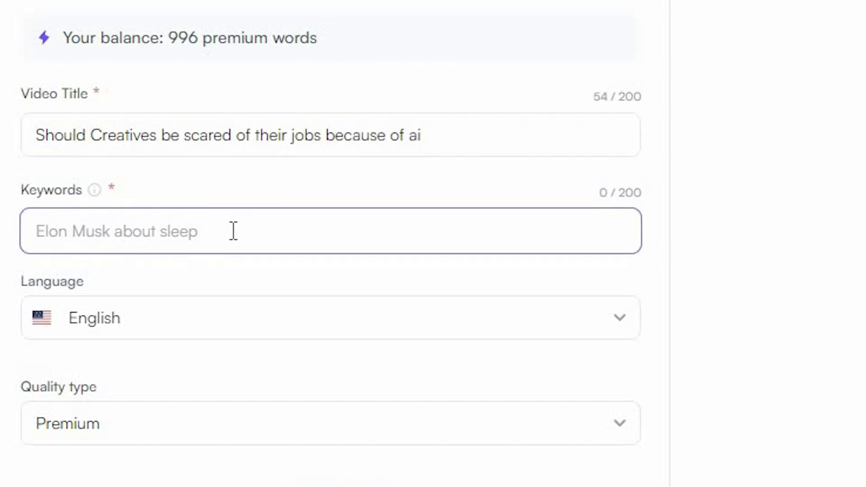
pyautogui.write('ai, c')
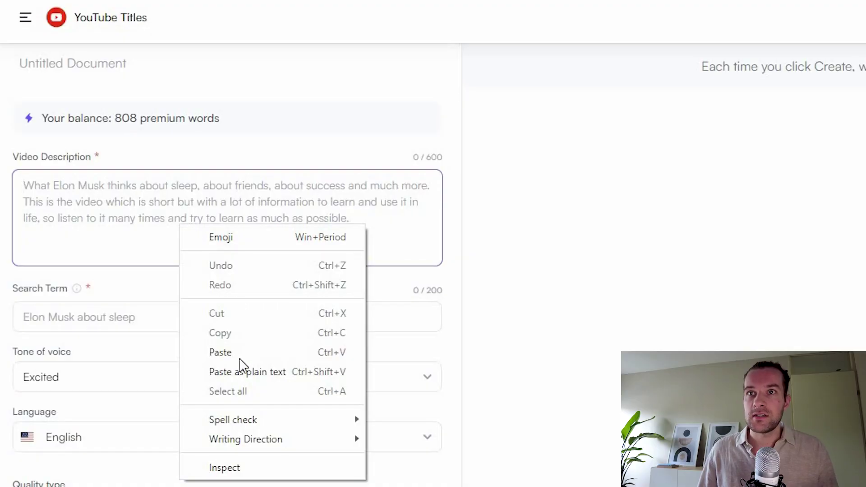
# Generate YouTube titles from the pasted video description about AI's impact on creative jobs, using a search term starting with "ai".
pyautogui.click(243, 372)
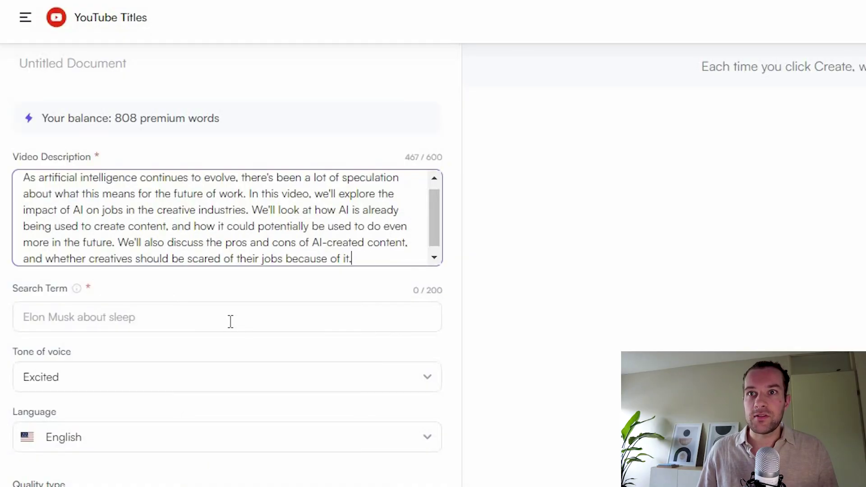
pyautogui.click(75, 295)
pyautogui.write('ai')
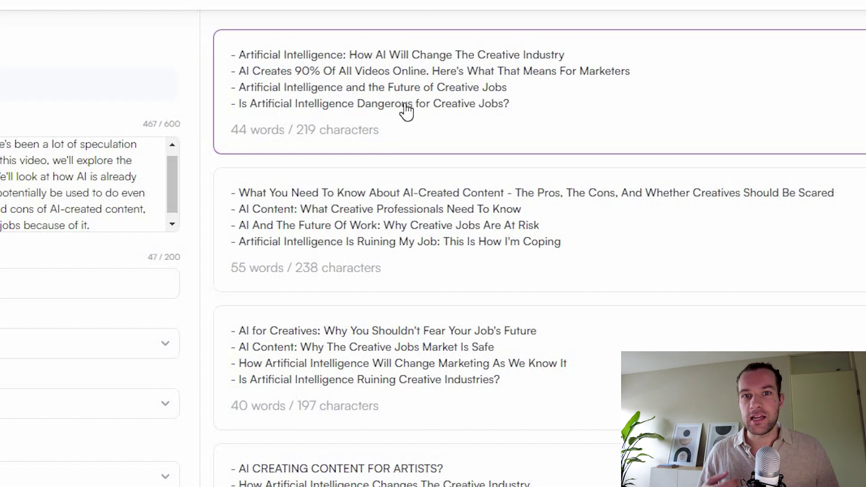
pyautogui.click(408, 199)
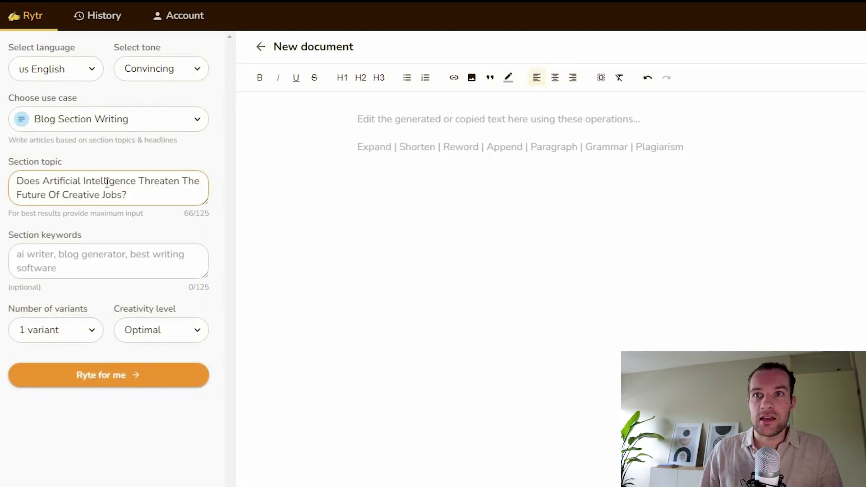
# In Rytr, enter section keywords starting with "ai content creation" for the blog section and select the generated paragraph on AI content creation tools.
pyautogui.click(92, 256)
pyautogui.write('ai content creation, cr')
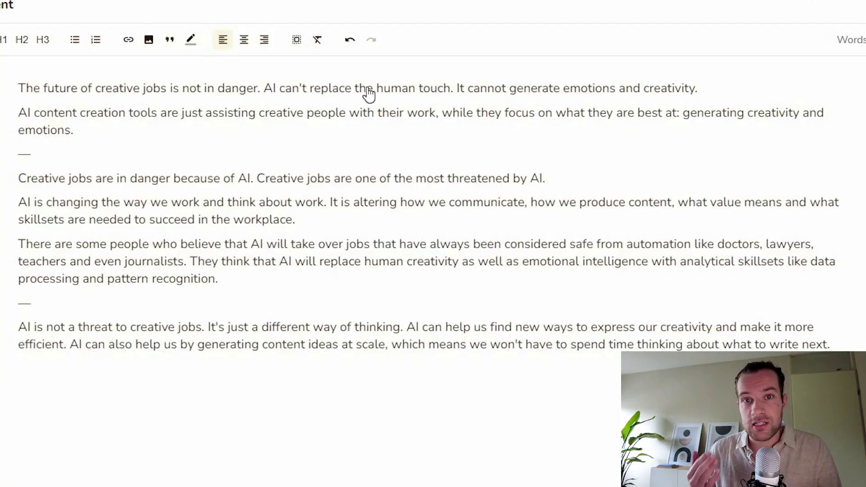
pyautogui.tripleClick(369, 95)
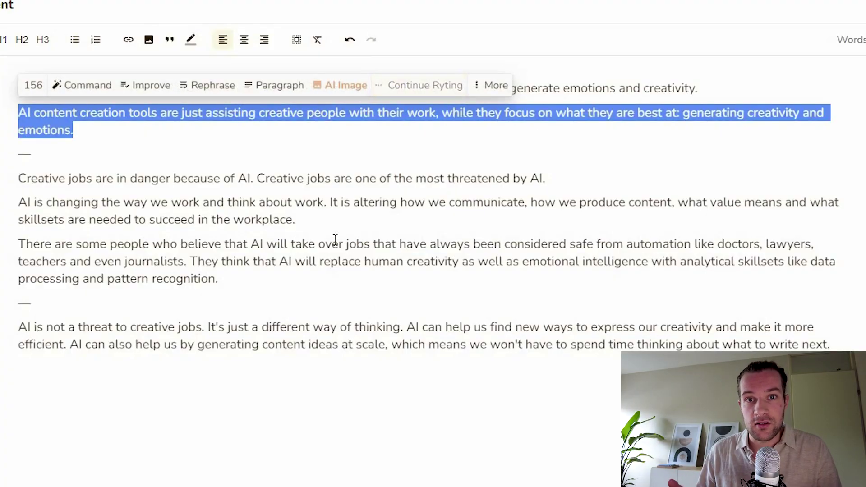
pyautogui.hotkey('ctrl', 'Return')
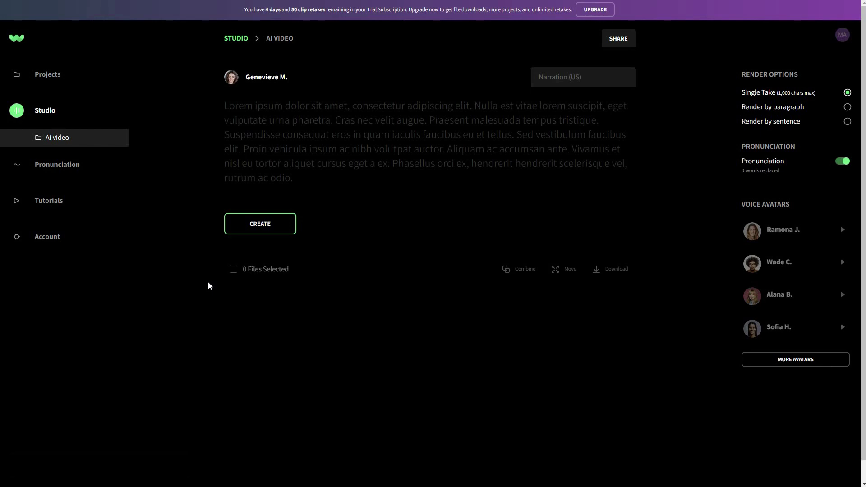
# In the WellSaid studio's Ai video project, insert the script starting "Creative jobs are in danger because of AI" and separate its paragraphs with blank lines.
pyautogui.hotkey('ctrl', 'shift', 'Up')
pyautogui.hotkey('ctrl', 'shift', 'Up')
pyautogui.hotkey('ctrl', 'shift', 'Up')
pyautogui.hotkey('ctrl', 'shift', 'Up')
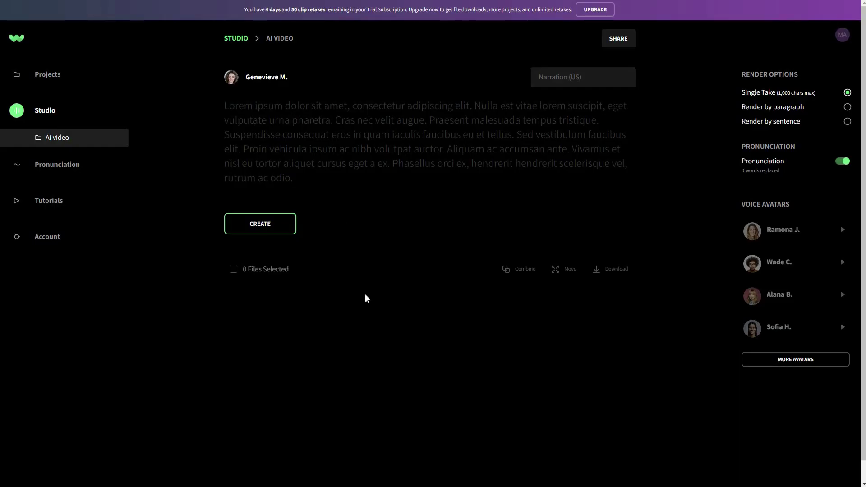
pyautogui.write('Creative jobs are in danger because of AI. Creative jobs are one of the most threatened by AI. AI is changing the way we work and think about work. It is altering how we communicate, how we produce content, what value means and what skillsets are needed to succeed in the workplace. There are some people who believe that AI will take over jobs that have always been considered safe from automation like doctors, lawyers, teachers and even journalists. They think that AI will replace human creativity as well as emotional intelligence with analytical skillsets like data processing and pattern recognition.')
pyautogui.click(274, 120)
pyautogui.scroll(2, 258, 118)
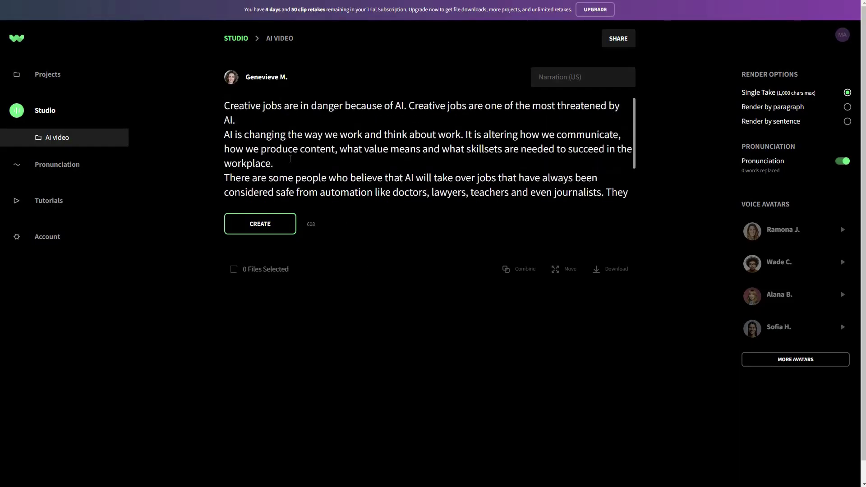
pyautogui.press('Return')
pyautogui.press('Return')
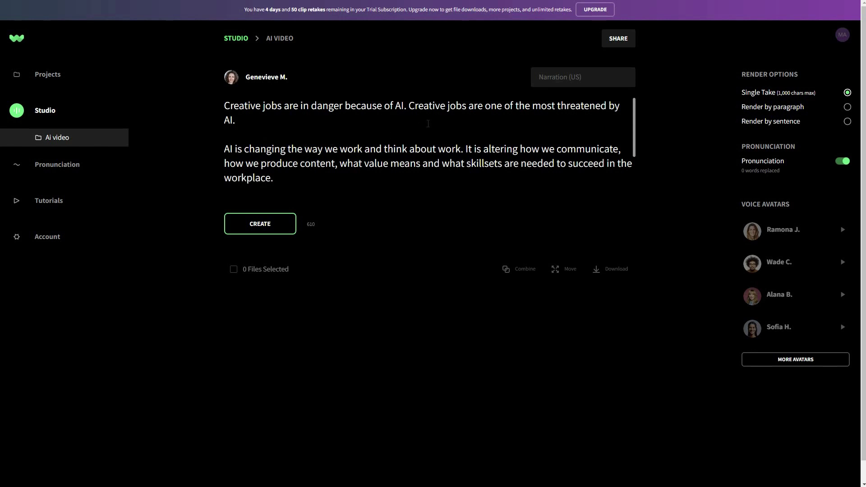
pyautogui.scroll(-2, 294, 126)
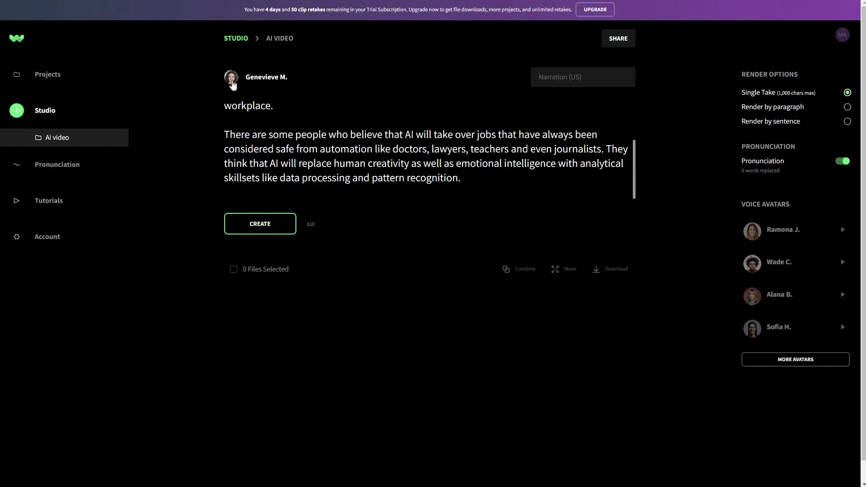
# Listen to samples of the US English voice avatars, browse further down the list, and play the rendered narration clip.
pyautogui.click(634, 181)
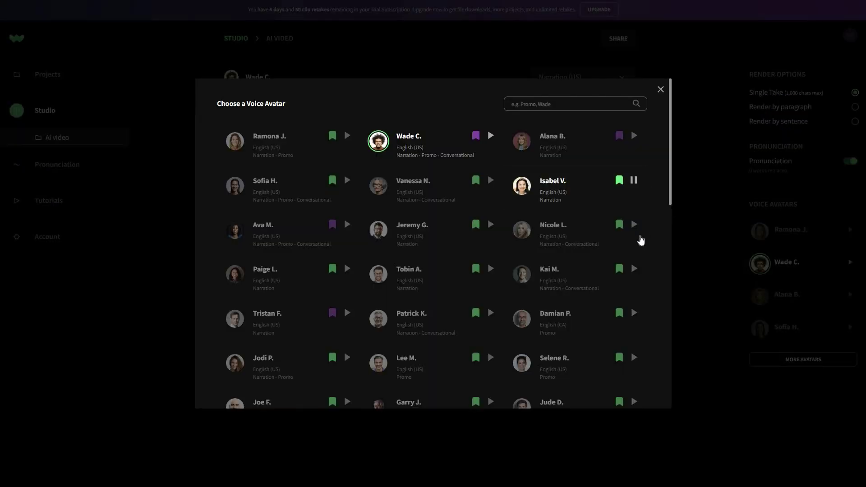
pyautogui.click(634, 224)
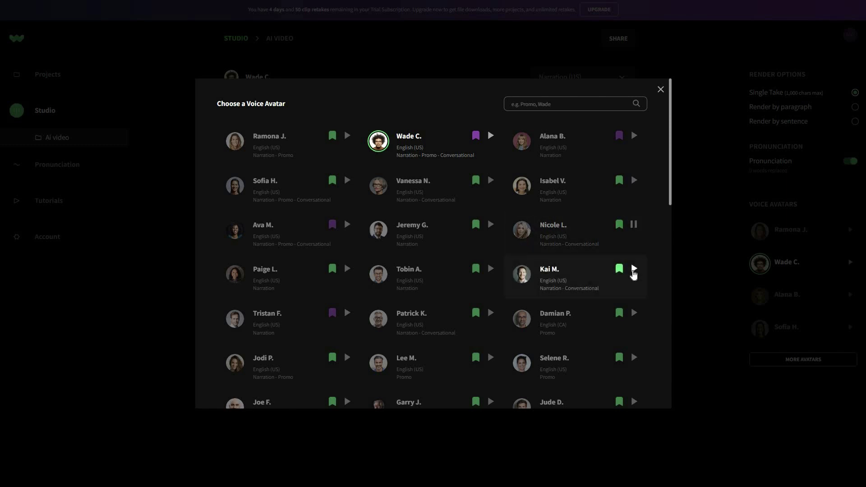
pyautogui.scroll(-9, 635, 276)
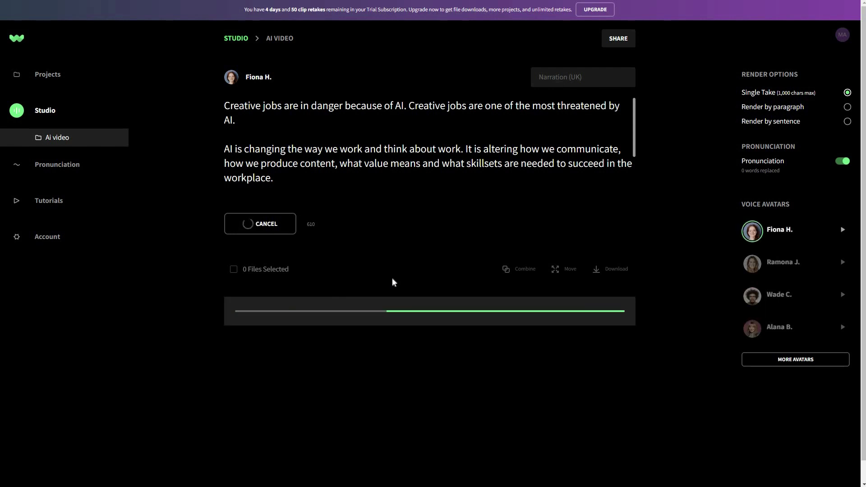
pyautogui.click(298, 311)
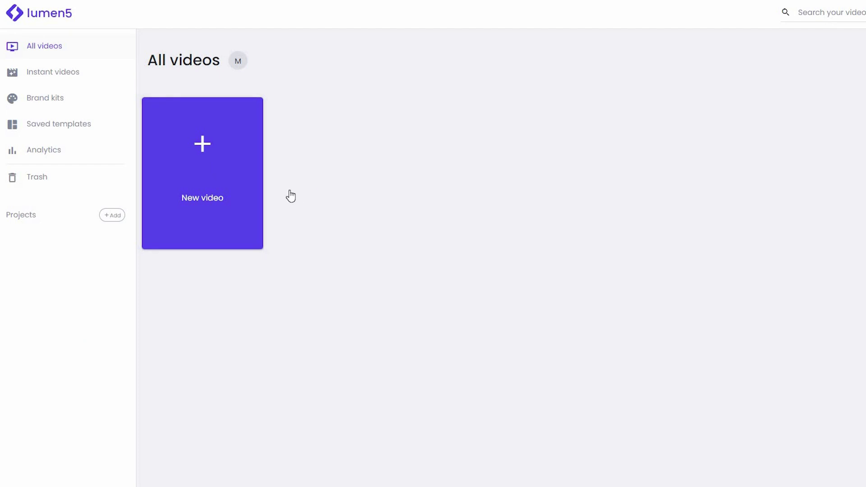
# In Lumen5, create a new video from the Geek template in the 16:9 format.
pyautogui.click(183, 174)
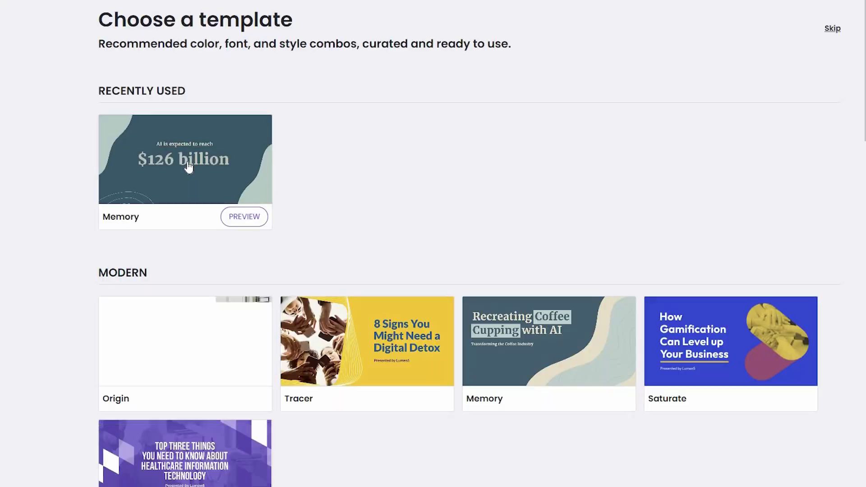
pyautogui.scroll(-10, 368, 186)
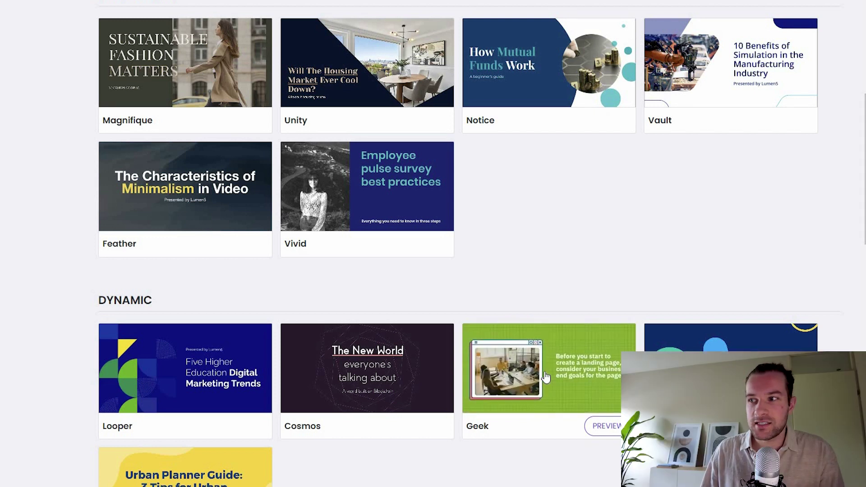
pyautogui.click(539, 371)
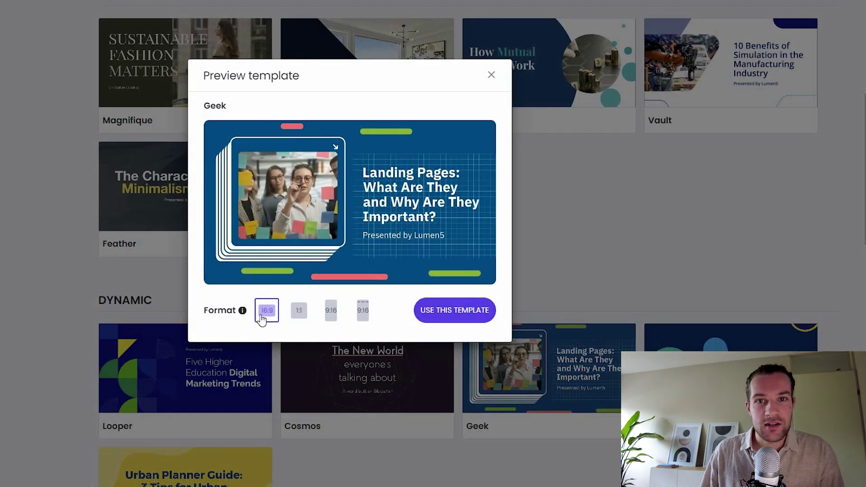
pyautogui.click(459, 318)
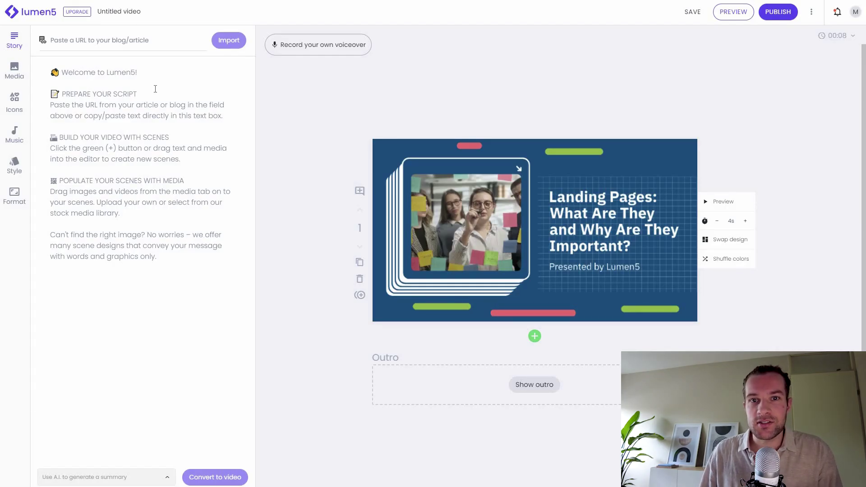
# Replace the story text with the script starting "Creative jobs are in danger because of AI" and merge its first two sentences into one paragraph.
pyautogui.write('Creative jobs are in danger because of AI. Creative jobs are one of the most threatened by AI. AI is changing the way we work and think about work. It is altering how we communicate, how we produce content, what value means and what skillsets are needed to succeed in the workplace. There are some people who believe that AI will take over jobs that have always been considered safe from automation like doctors, lawyers, teachers and even journalists. They think that AI will replace human creativity as well as emotional intelligence with analytical skillsets like data processing and pattern recognition.')
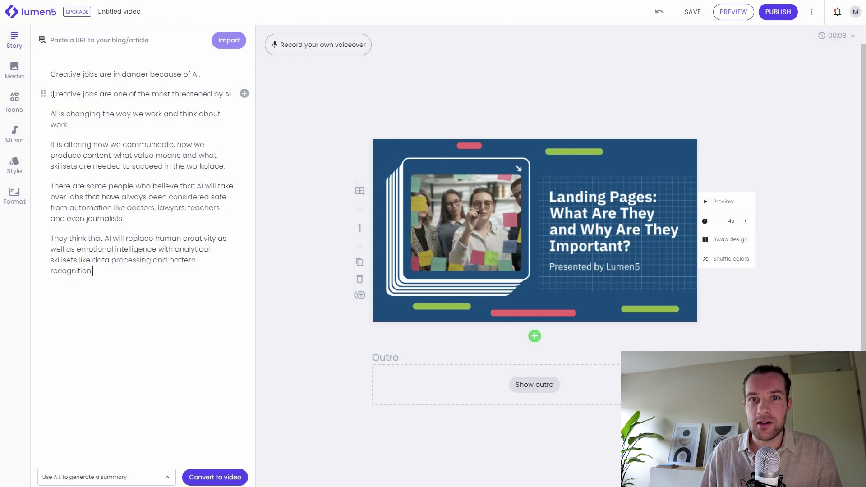
pyautogui.press('BackSpace')
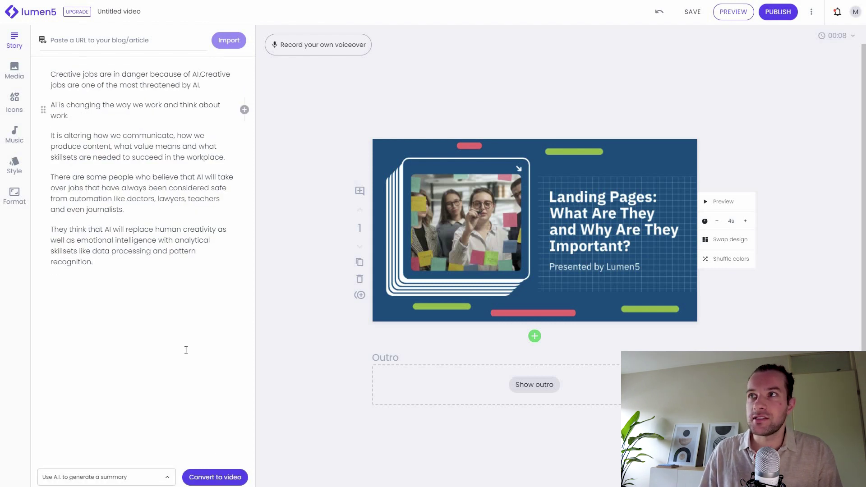
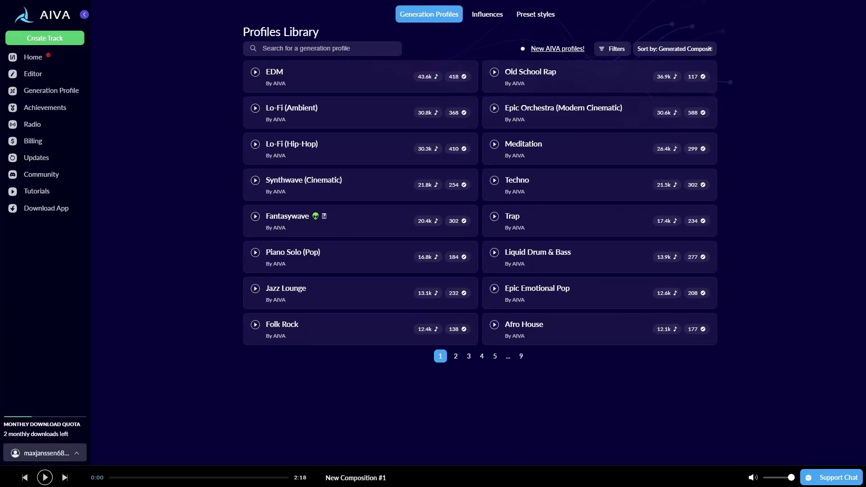
# In AIVA, search the generation profiles for "lo", preview Lo-Fi (Hip-Hop), and open the track creation settings for a lo-fi profile.
pyautogui.write('lo')
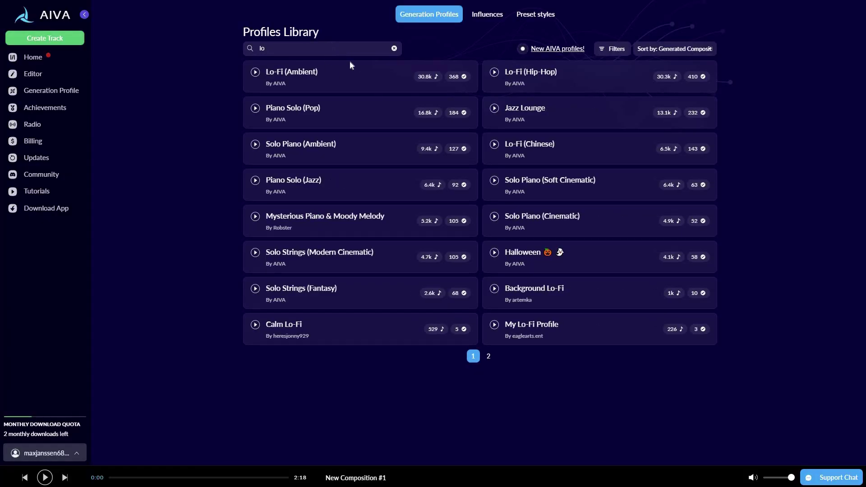
pyautogui.click(494, 72)
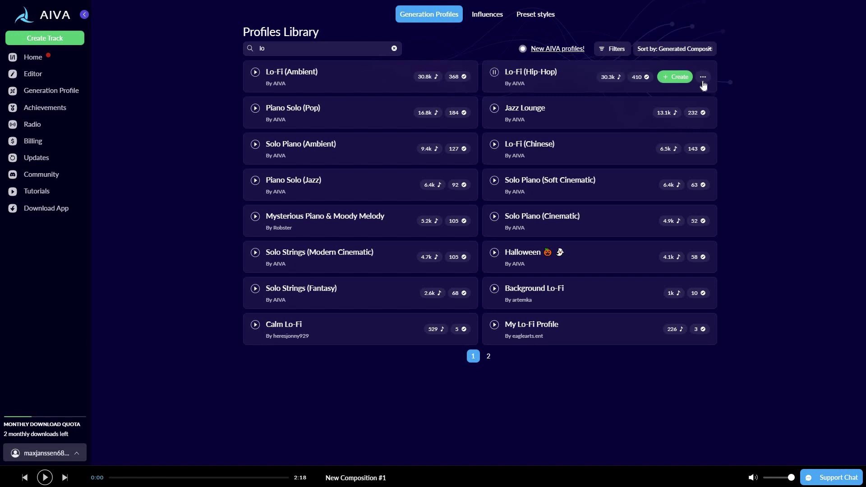
pyautogui.click(566, 291)
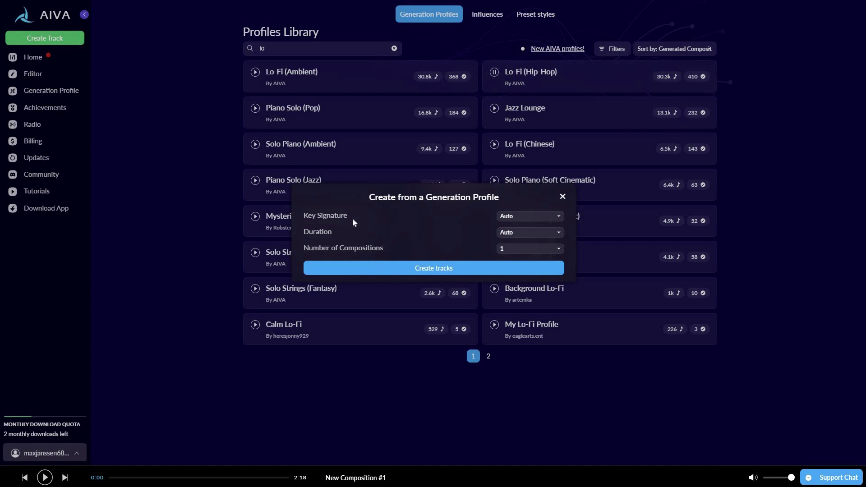
pyautogui.click(521, 218)
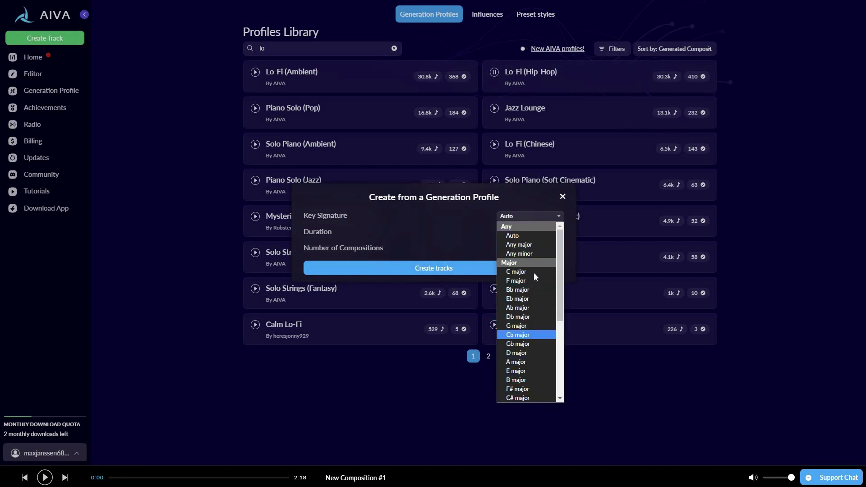
pyautogui.press('c')
pyautogui.press('b')
pyautogui.press('a')
pyautogui.press('n')
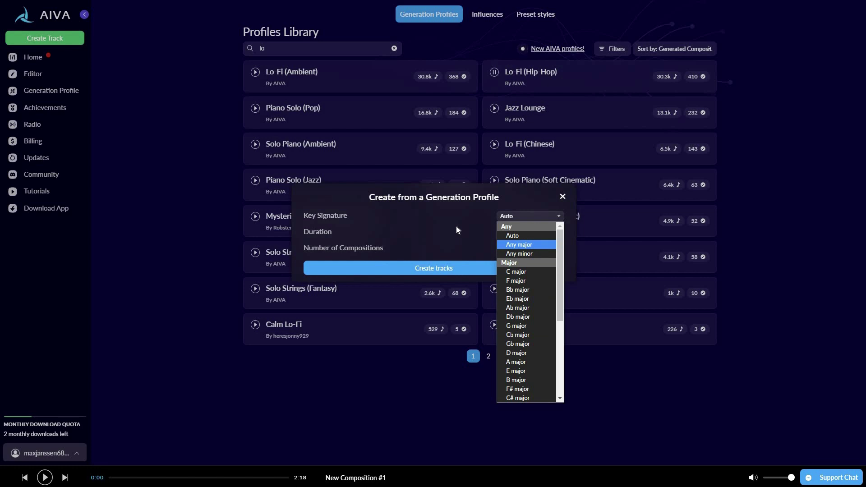
pyautogui.press('Escape')
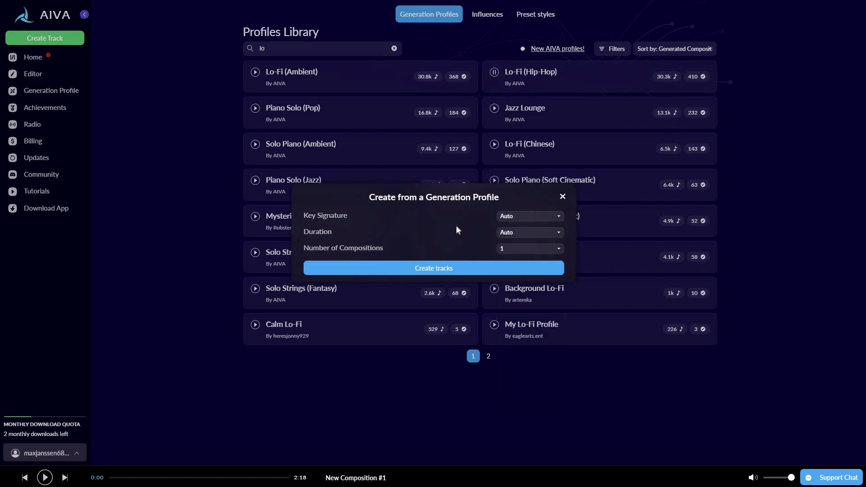
# Set the number of compositions to 3, create the tracks, and start playback of the second new composition.
pyautogui.click(534, 249)
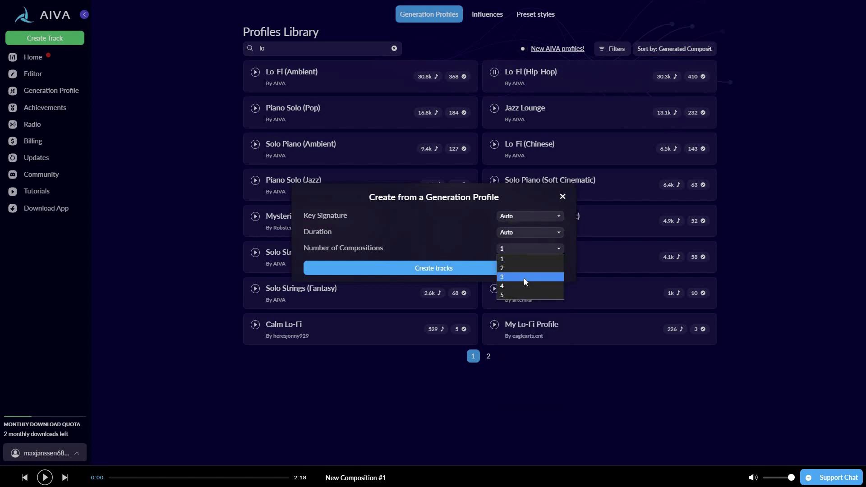
pyautogui.click(524, 277)
pyautogui.click(456, 270)
pyautogui.click(294, 63)
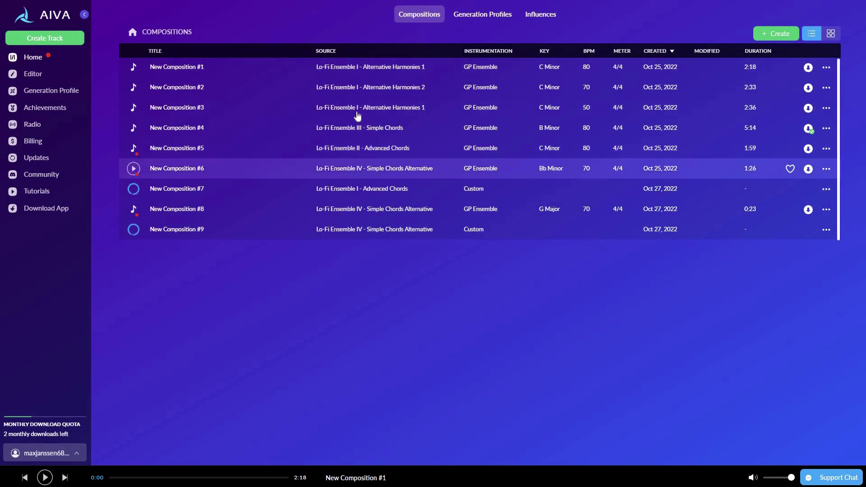
pyautogui.click(137, 214)
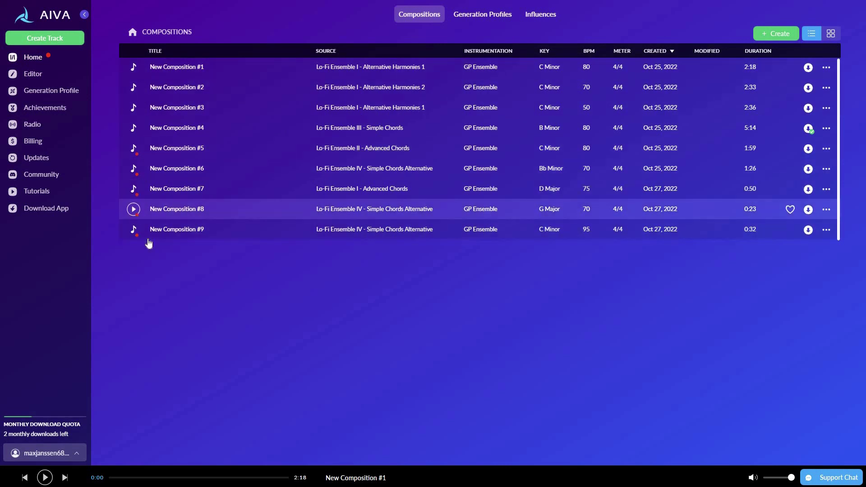